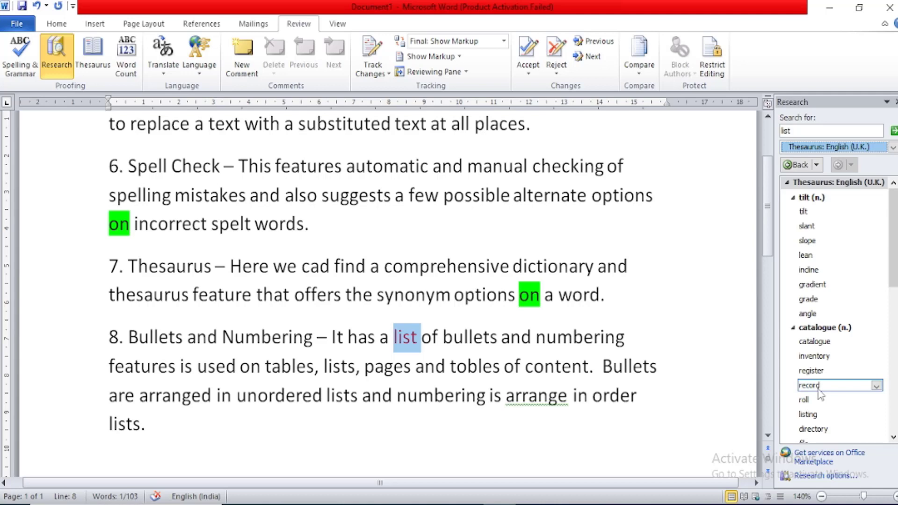
# Step: Browse the thesaurus synonyms for "list" and look up its synonym "register"
pyautogui.scroll(-1, 819, 395)
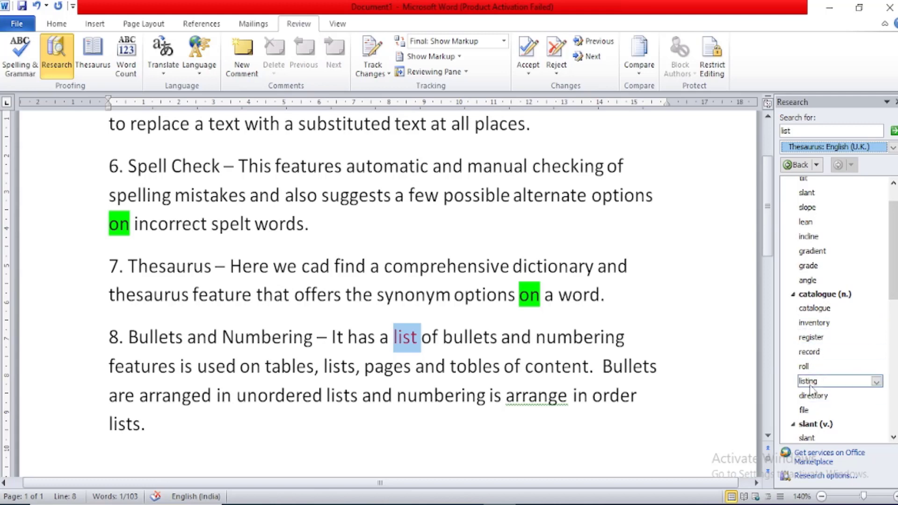
pyautogui.click(805, 338)
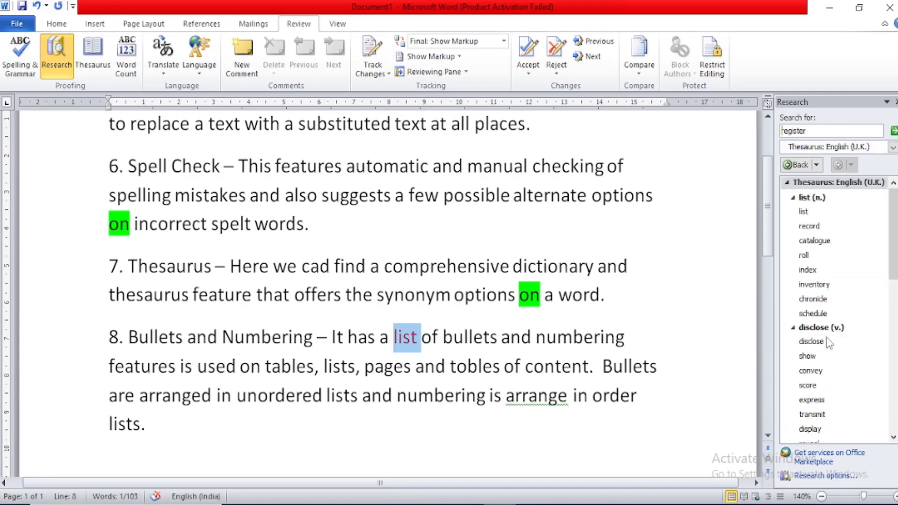
pyautogui.scroll(-3, 830, 344)
pyautogui.scroll(2, 829, 354)
pyautogui.click(816, 165)
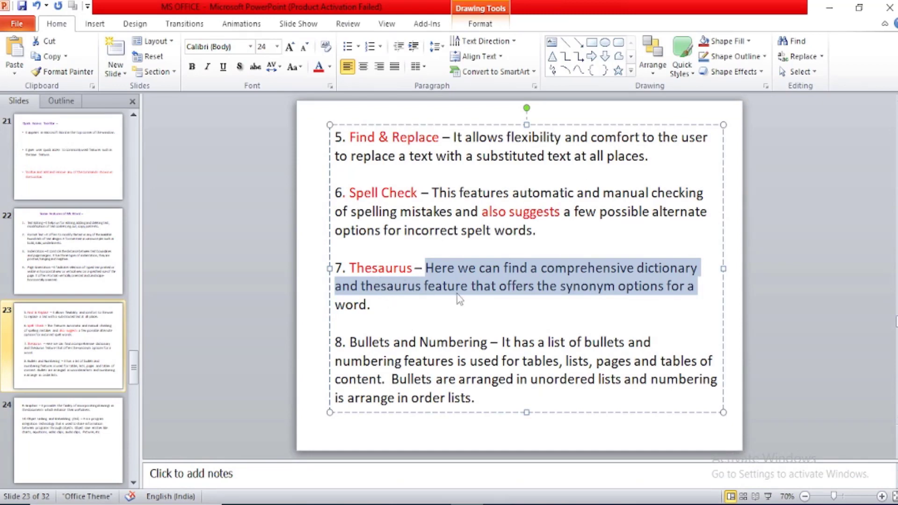
# Step: Switch to the Word document and look up the selected text of items 6 to 8 in the Thesaurus
pyautogui.click(498, 504)
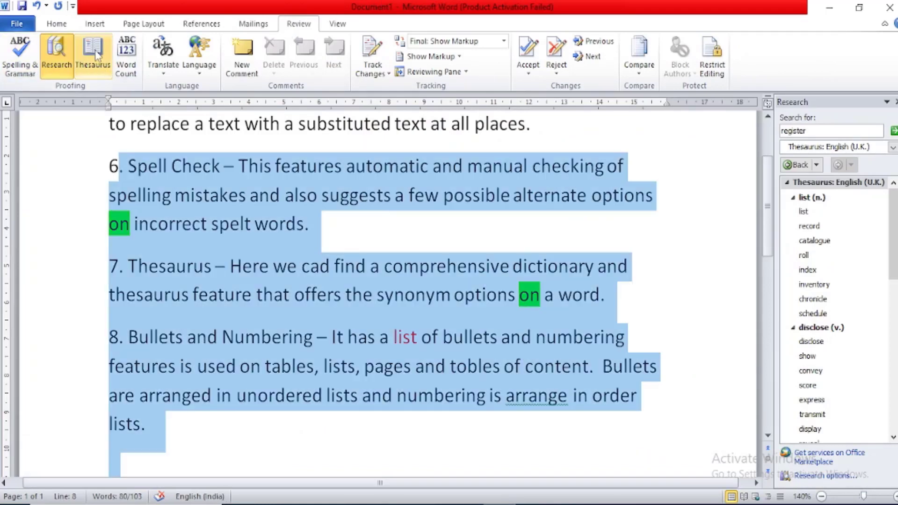
pyautogui.click(104, 71)
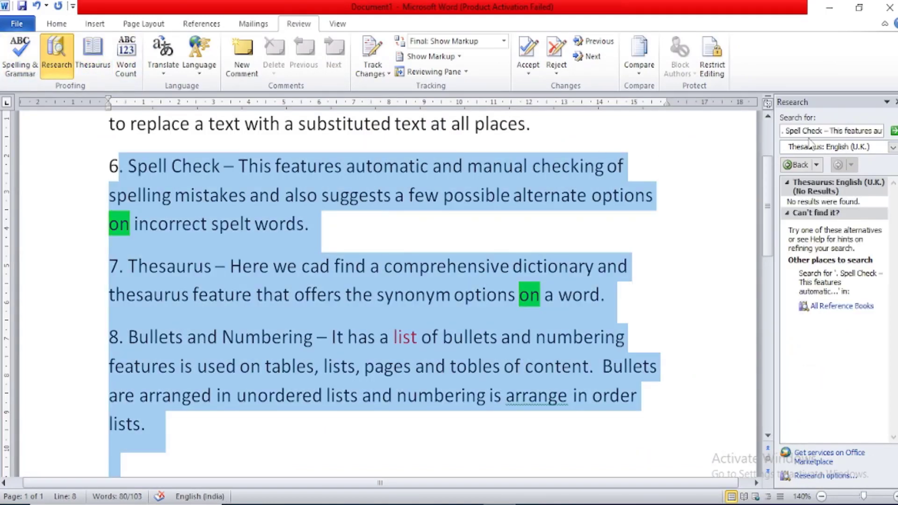
pyautogui.click(164, 294)
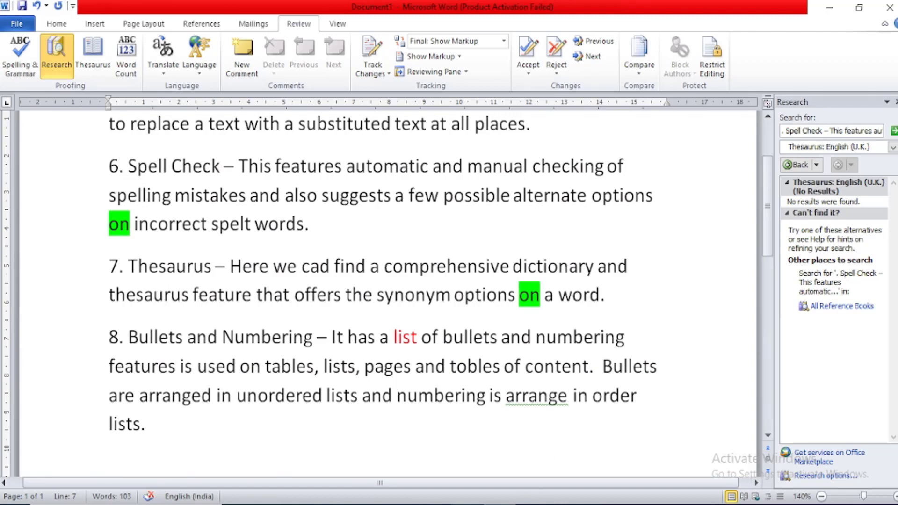
# Step: Switch to the PowerPoint presentation and select the heading "Bullets and Numbering" of item 8 on slide 23
pyautogui.click(466, 504)
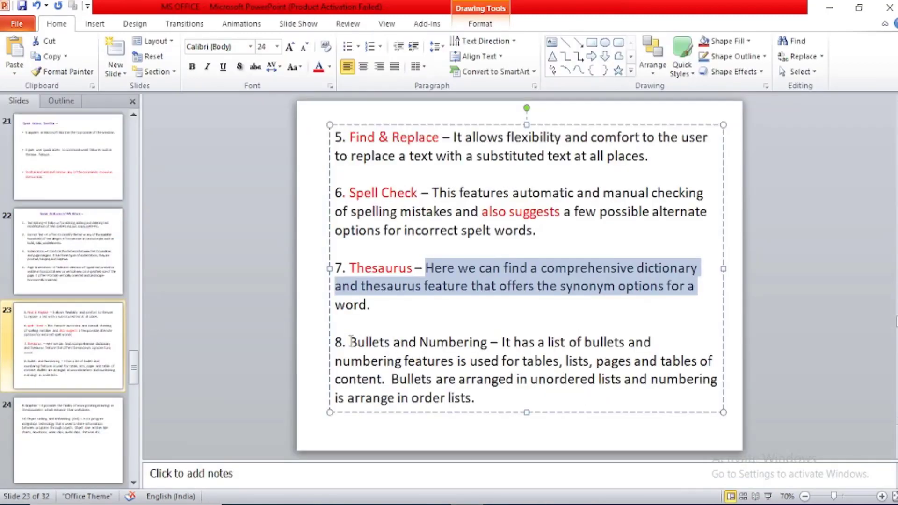
pyautogui.moveTo(350, 342); pyautogui.dragTo(490, 343)
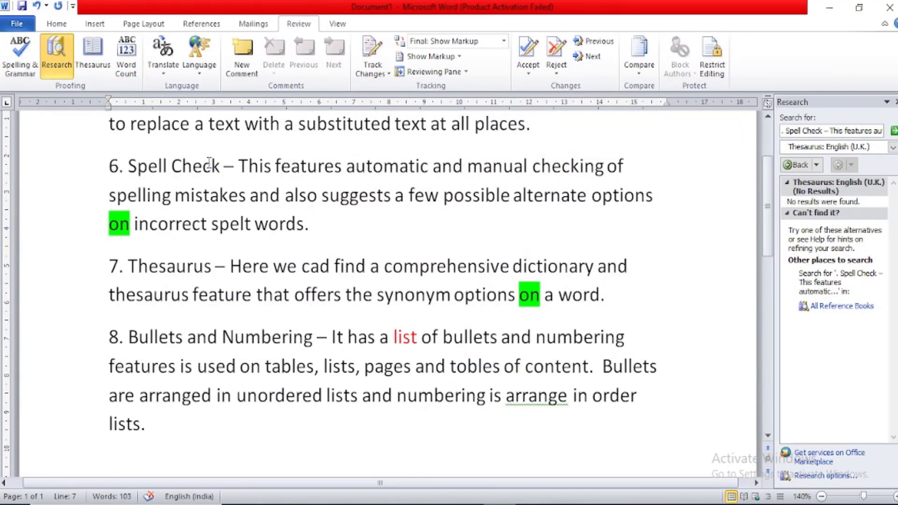
# Step: In the Word document, apply the solid round bullet to the item 7 Thesaurus paragraph
pyautogui.click(56, 24)
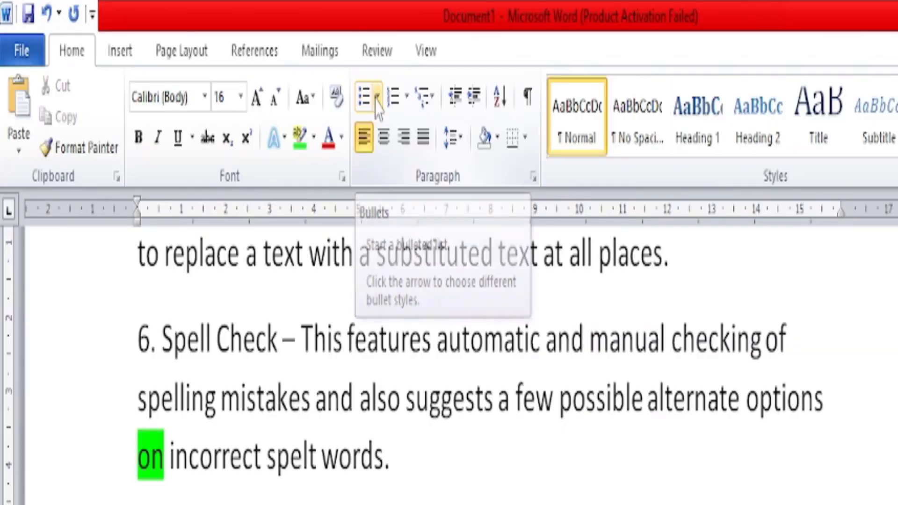
pyautogui.click(299, 47)
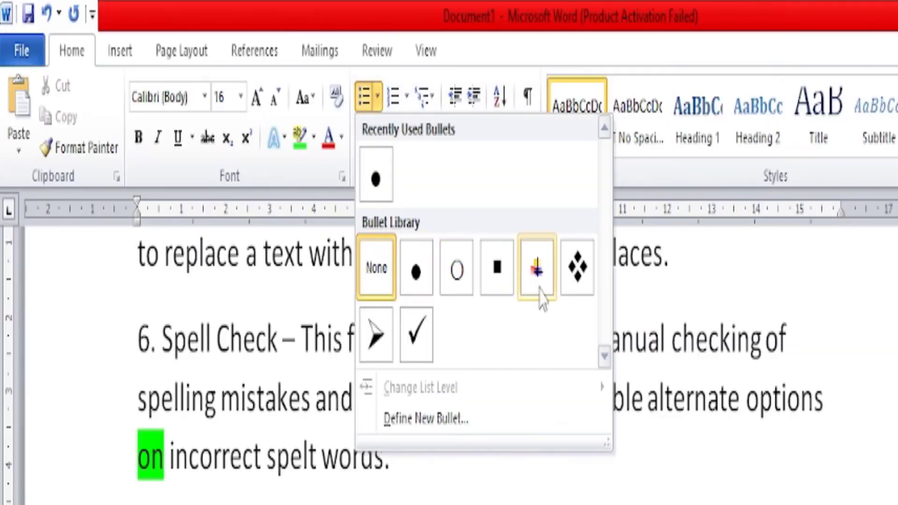
pyautogui.click(417, 270)
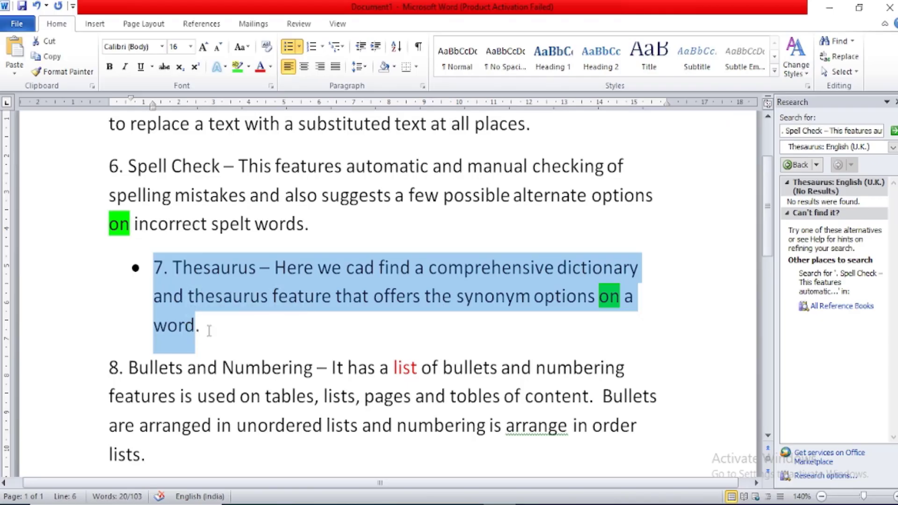
# Step: Add two bulleted items, "jhgjgk" and "gfhfj", below the Thesaurus paragraph
pyautogui.click(252, 322)
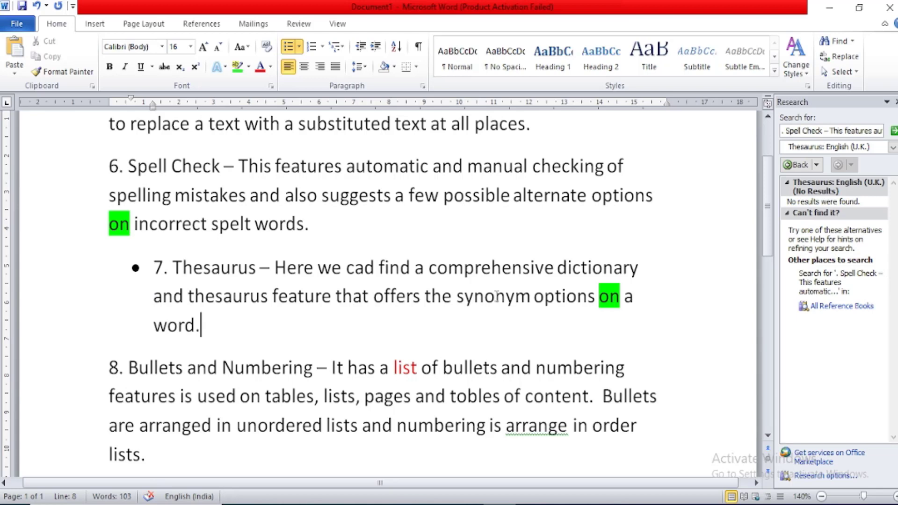
pyautogui.press('Return')
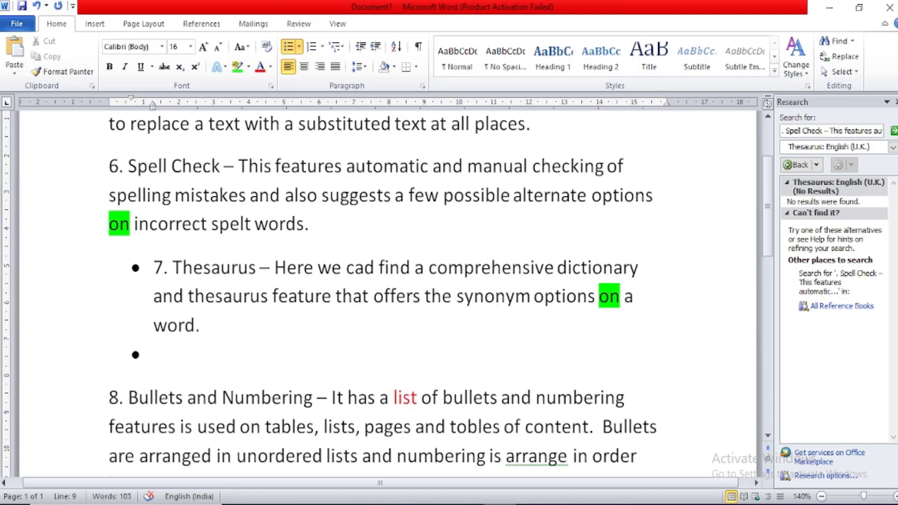
pyautogui.write('jhgjgk')
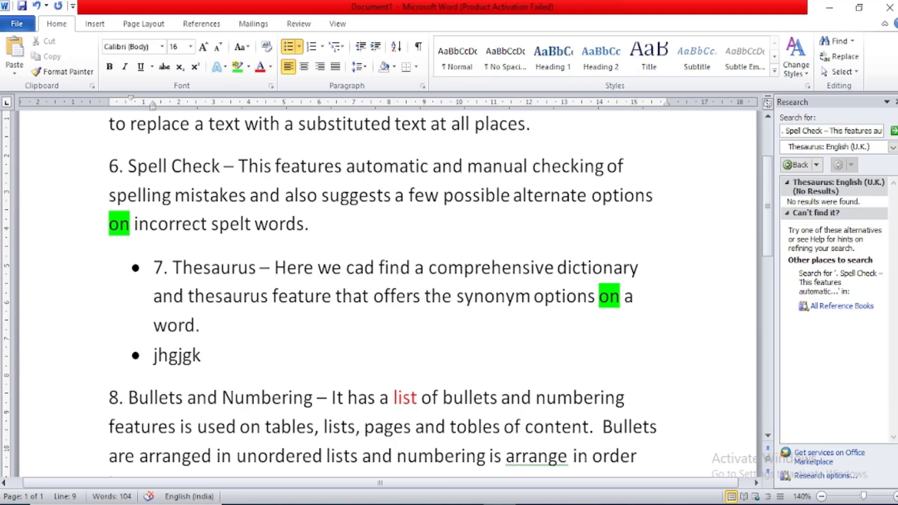
pyautogui.press('Return')
pyautogui.write('gfh')
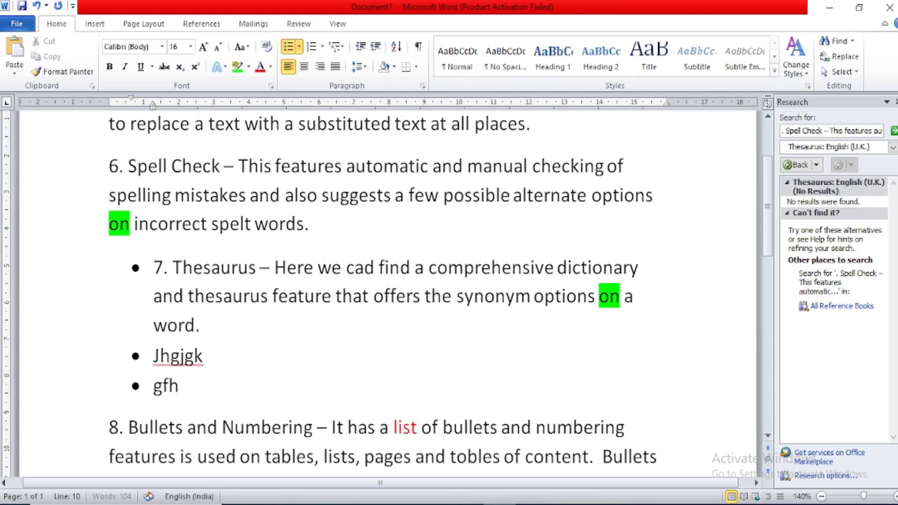
pyautogui.write('fj')
# Step: Convert the bulleted Thesaurus list to a numbered list in the 1. 2. 3. format
pyautogui.click(322, 46)
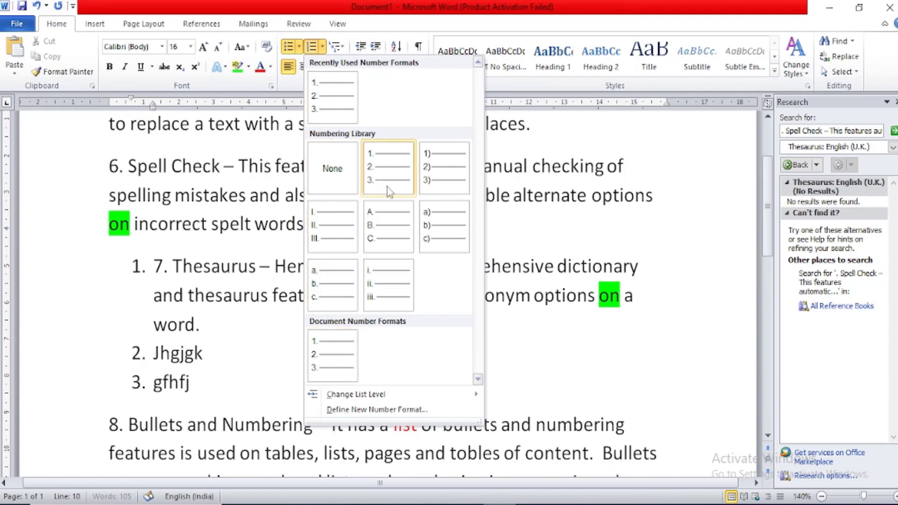
pyautogui.click(332, 98)
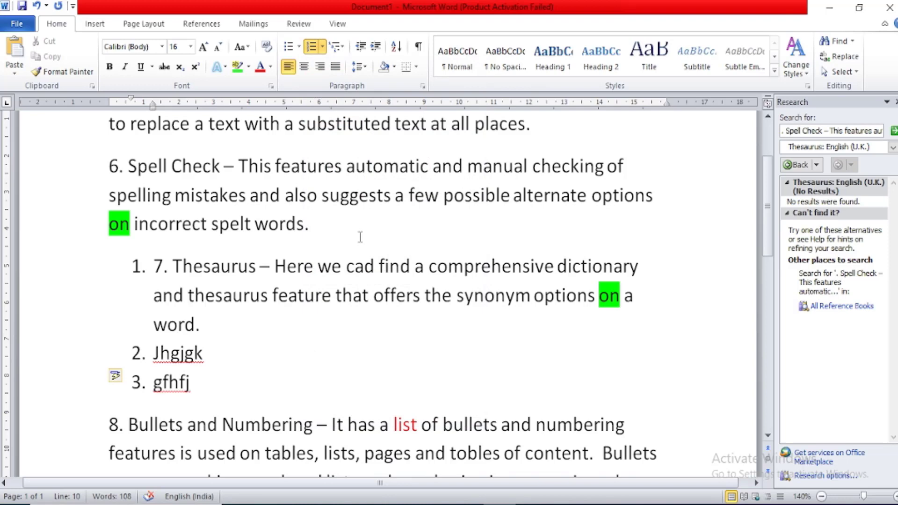
pyautogui.moveTo(134, 263); pyautogui.dragTo(155, 269)
# Step: Continue the numbered list with the items "jhjh;j", "hgljl" and "huguhglu", and start a new item
pyautogui.click(239, 383)
pyautogui.press('Return')
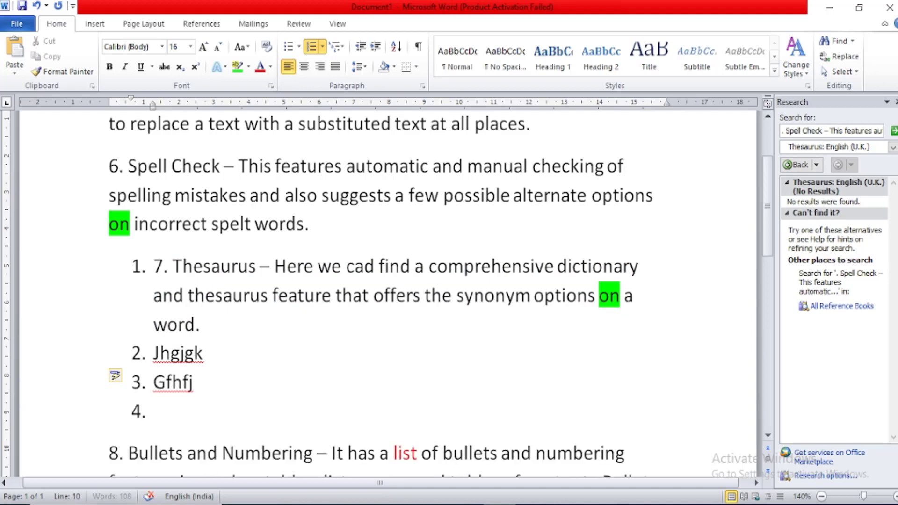
pyautogui.write('jhjh;j')
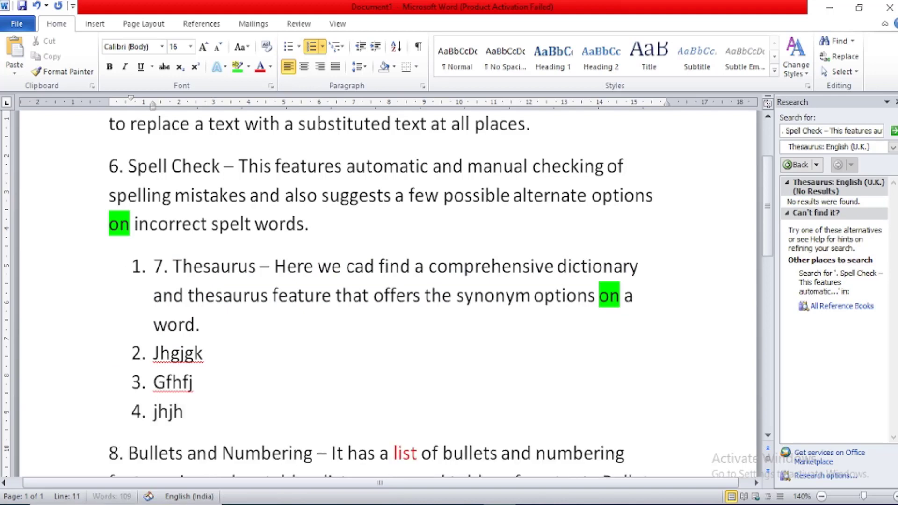
pyautogui.press('Return')
pyautogui.write('hgljl')
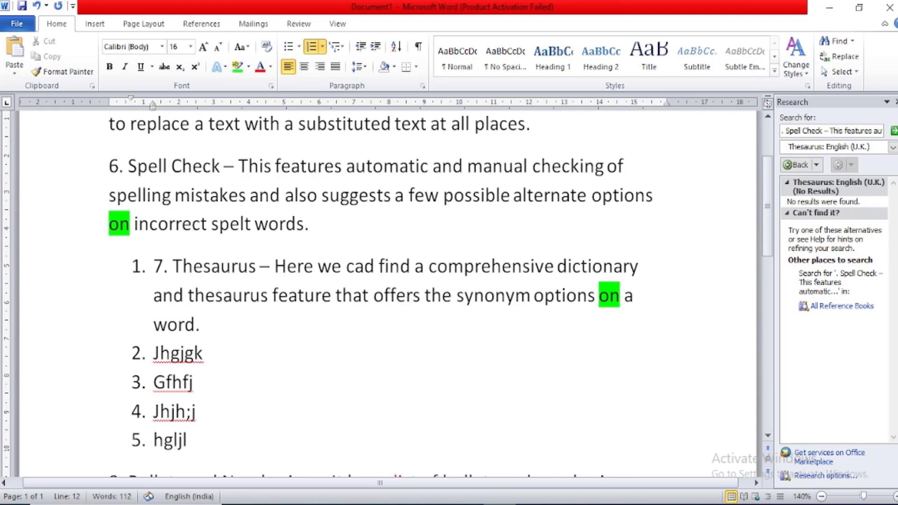
pyautogui.press('Return')
pyautogui.write('huguhglu')
pyautogui.press('Return')
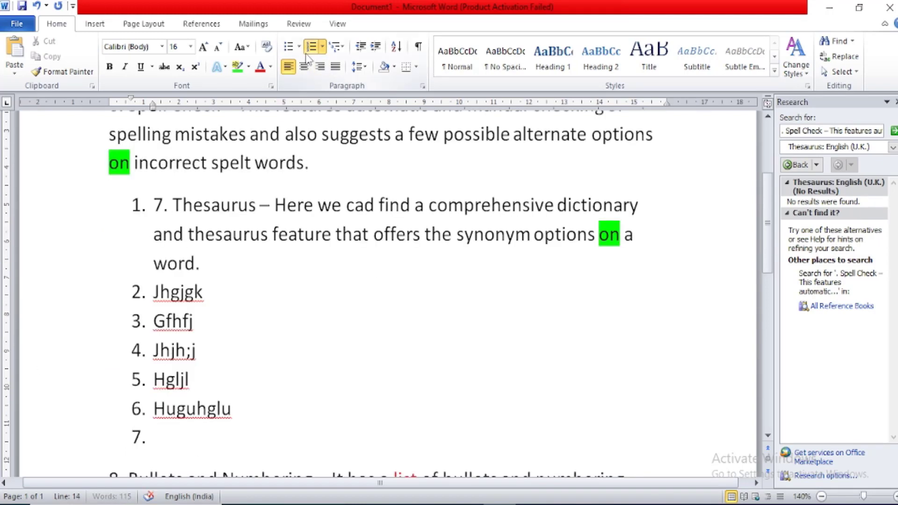
pyautogui.click(338, 46)
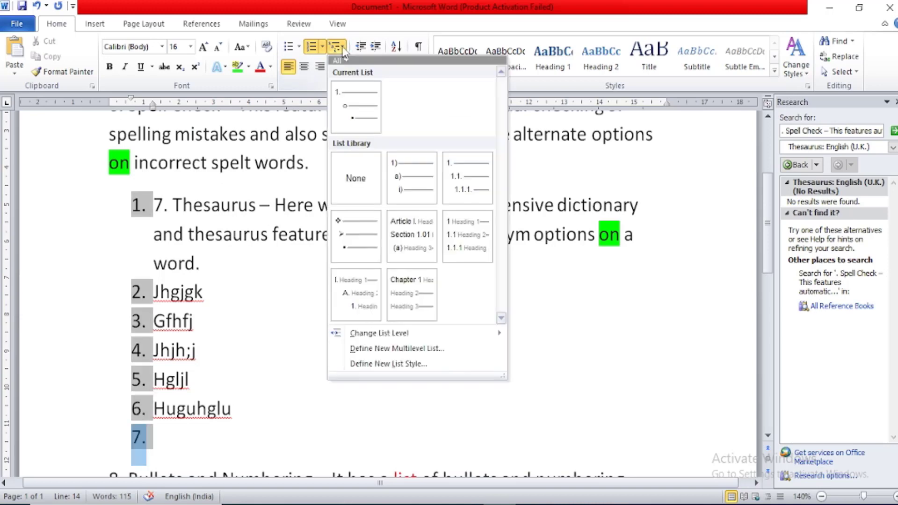
pyautogui.click(335, 126)
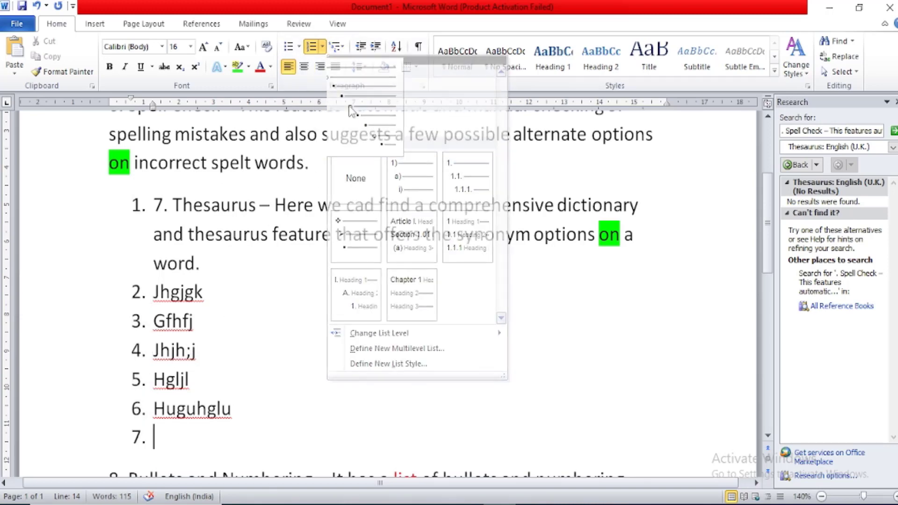
# Step: Fill list items 7 to 9 with "bjkhkhjk", "hjgljgh" and "ihiuh;ihoi", and start item 10
pyautogui.scroll(-1, 360, 361)
pyautogui.write('bjkhkhjk')
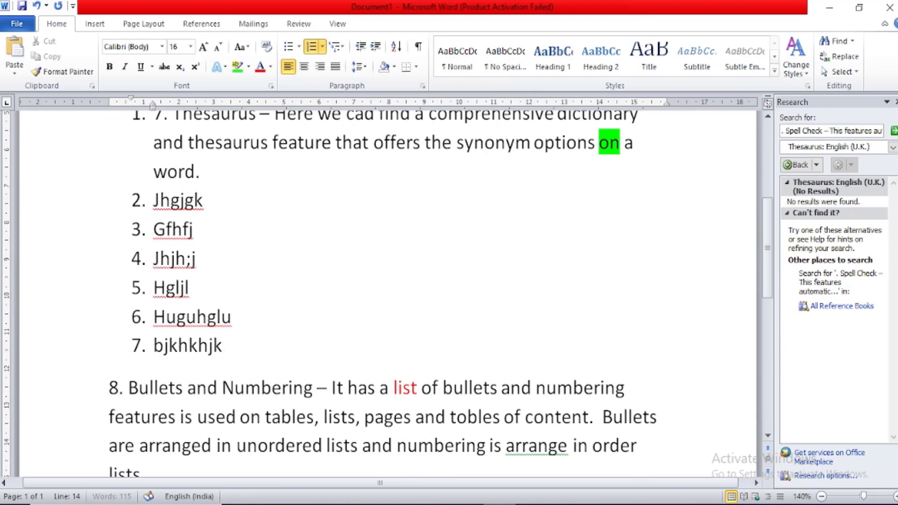
pyautogui.press('Return')
pyautogui.write('hjgljgh')
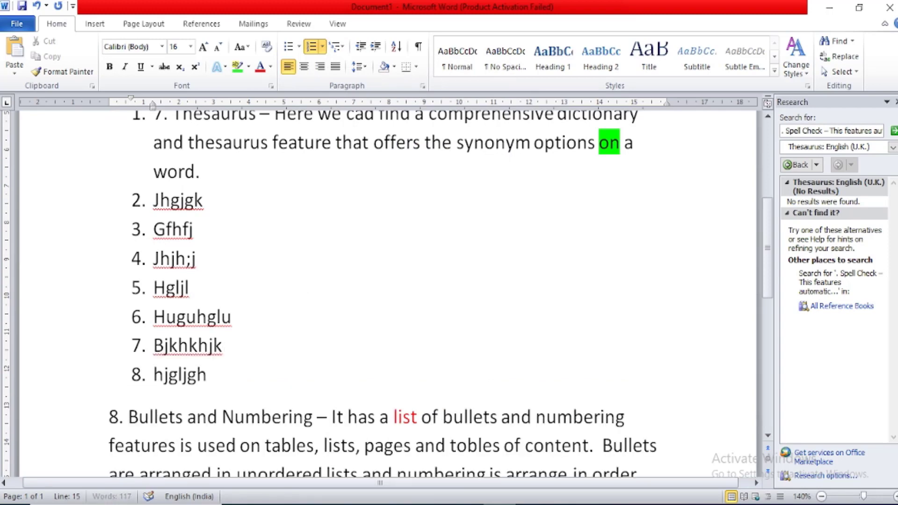
pyautogui.press('Return')
pyautogui.write('ihiuh;ihoi')
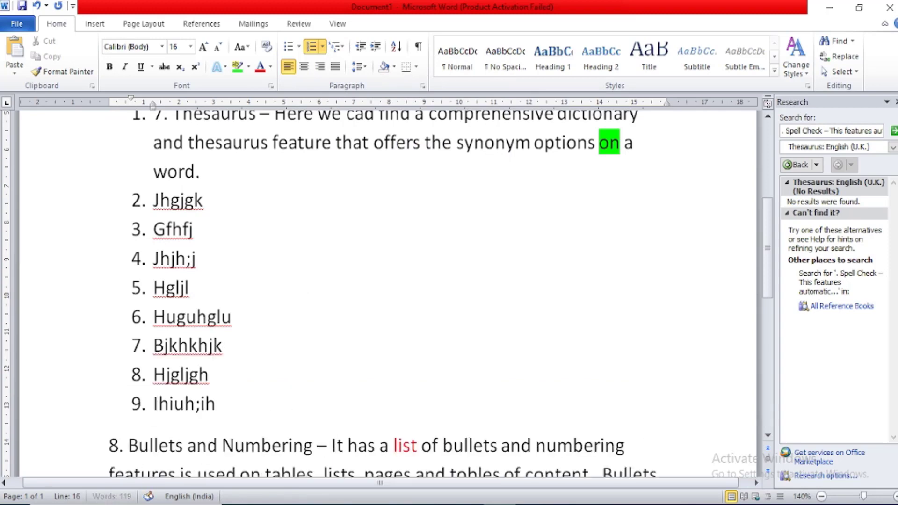
pyautogui.press('Return')
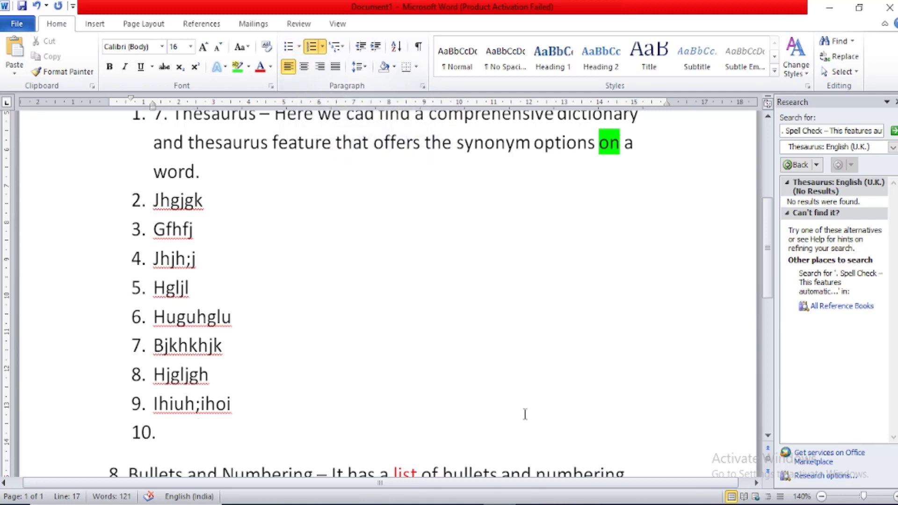
# Step: Switch to the PowerPoint presentation and colour the selected heading "Bullets and Numbering" red
pyautogui.click(483, 504)
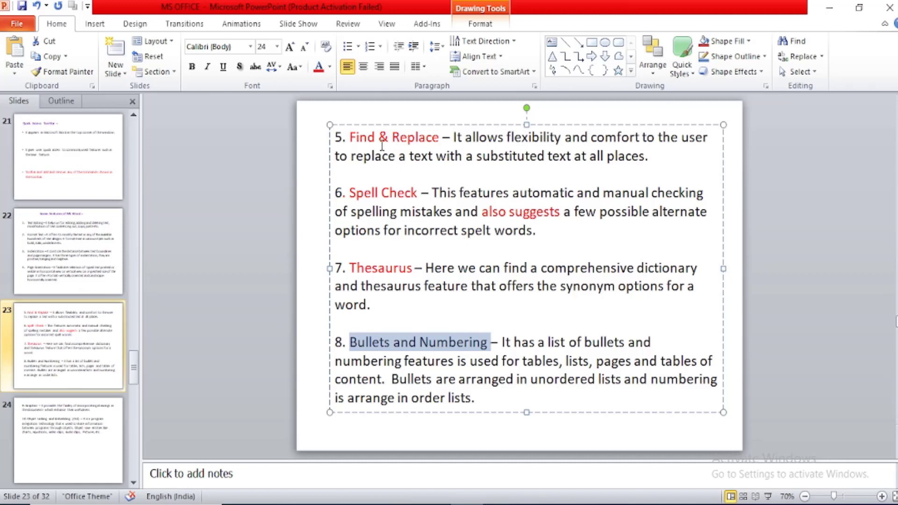
pyautogui.click(318, 67)
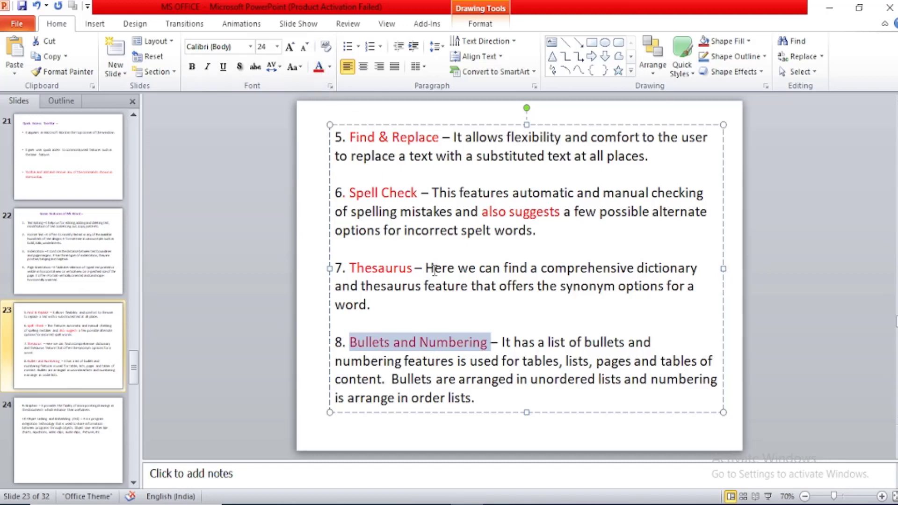